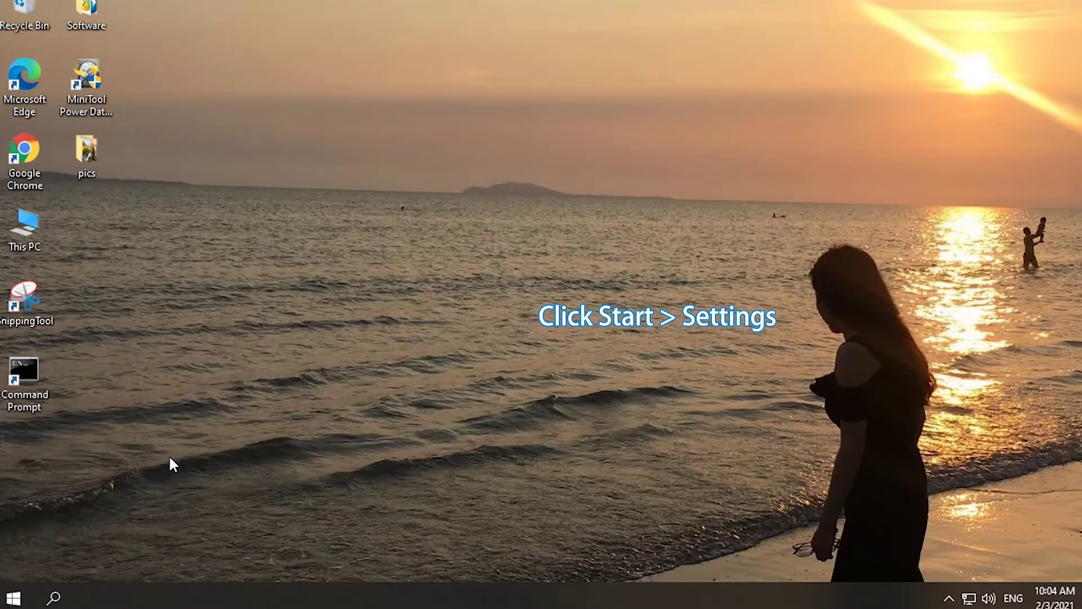
# Step: From Settings > Update & Security > Recovery, restart now under Advanced startup
pyautogui.click(14, 596)
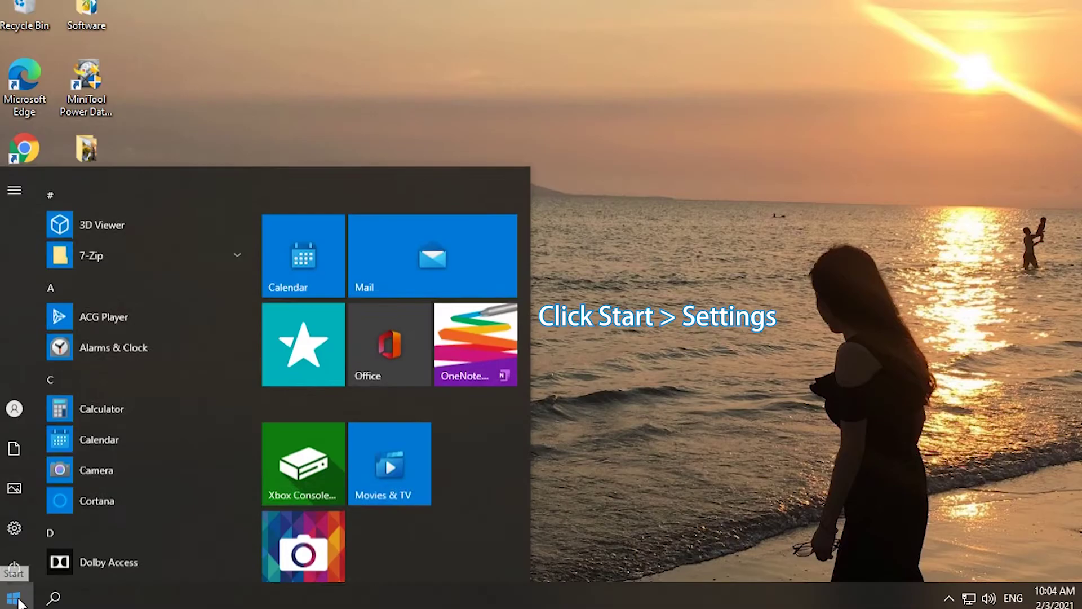
pyautogui.click(17, 524)
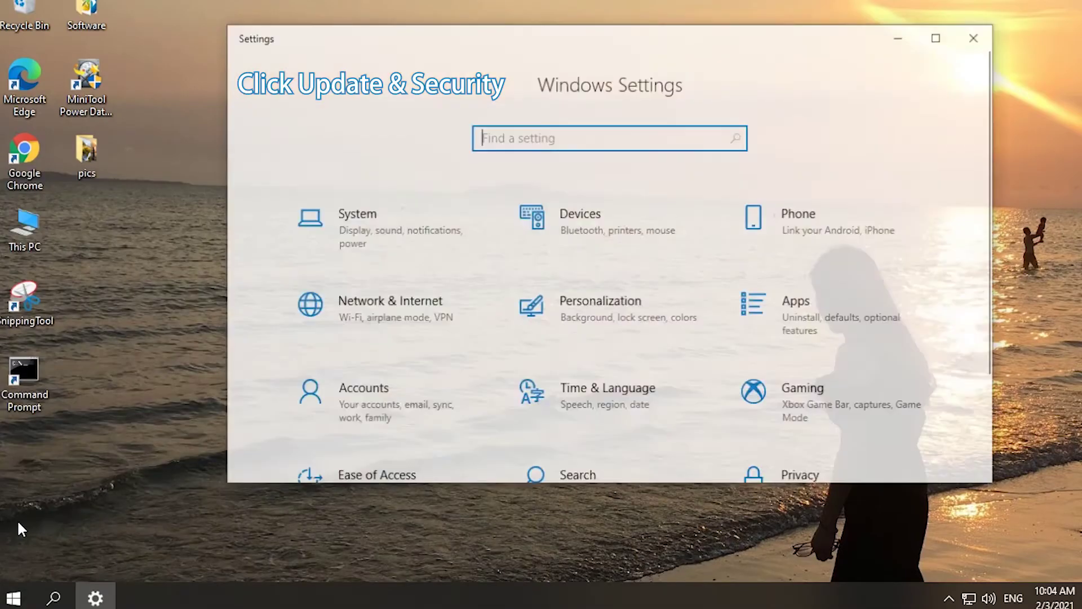
pyautogui.scroll(-5, 729, 301)
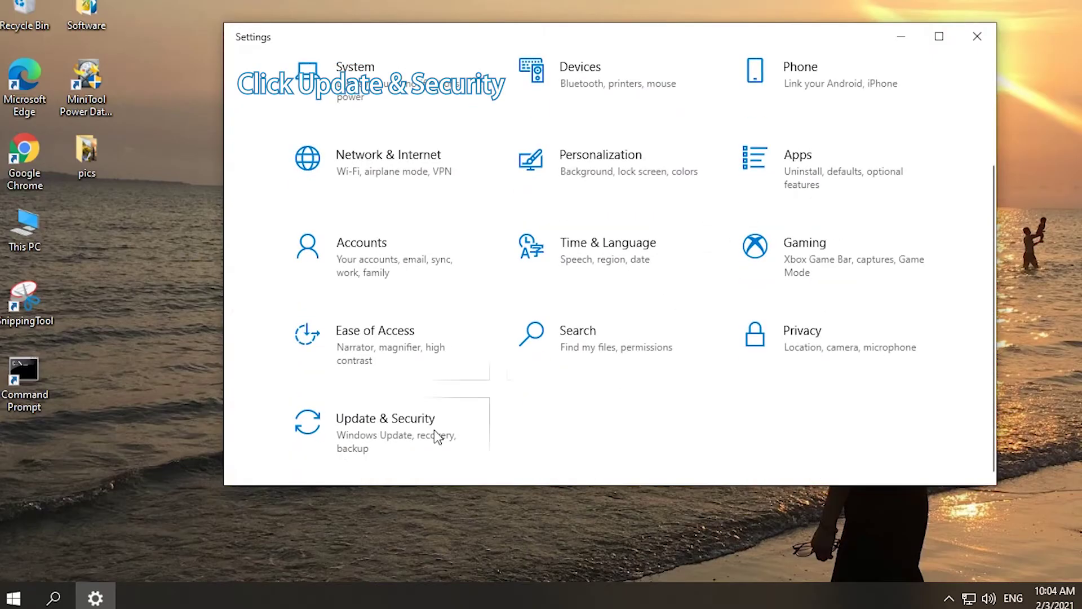
pyautogui.click(410, 446)
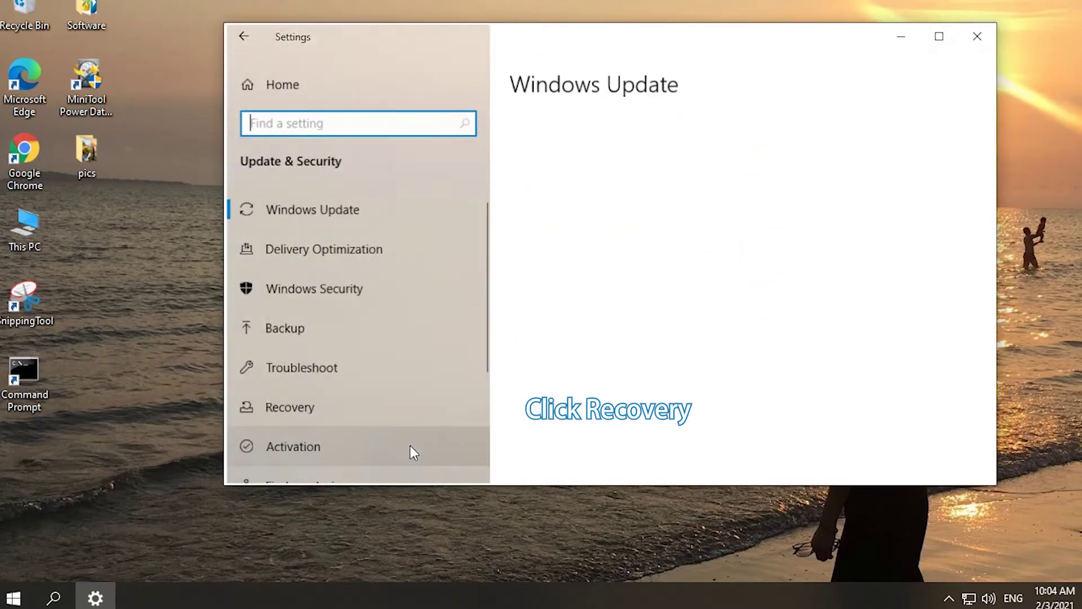
pyautogui.click(347, 412)
pyautogui.scroll(-5, 806, 330)
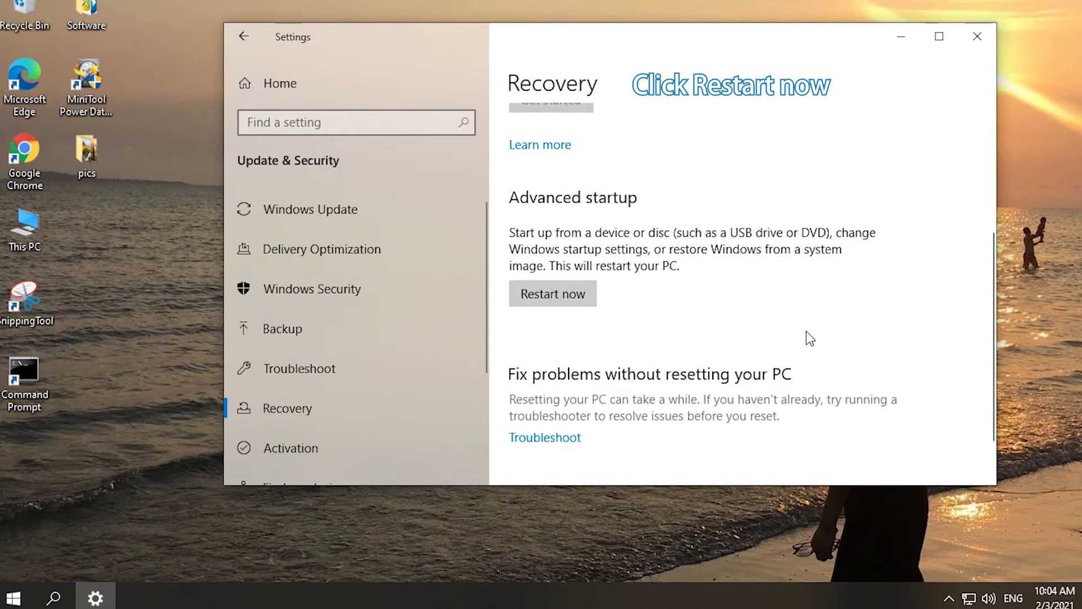
pyautogui.click(569, 287)
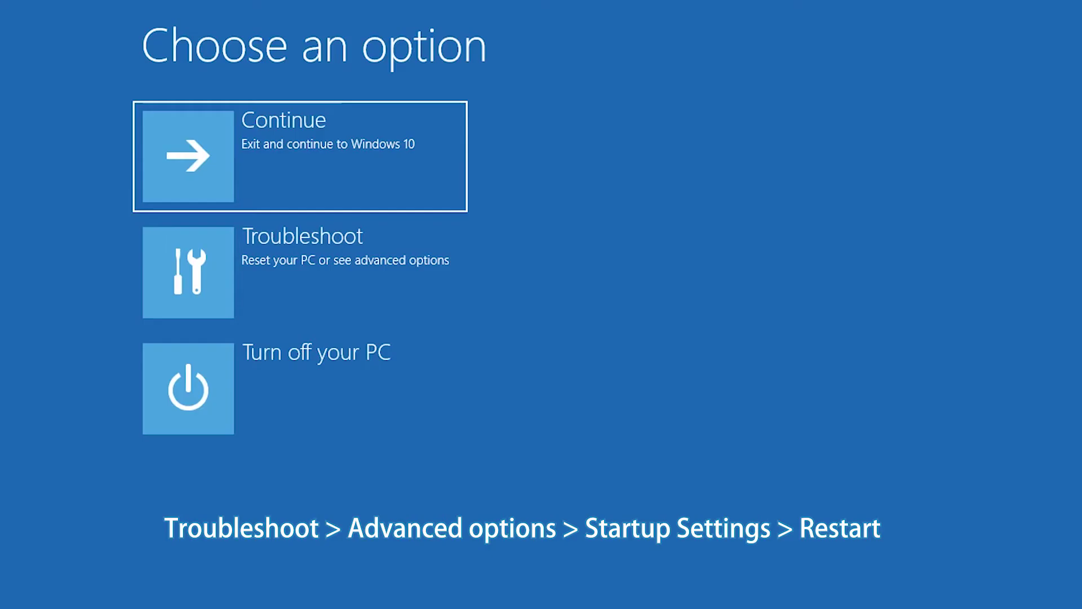
# Step: Go to Troubleshoot > Advanced options > Startup Settings and restart for the numbered startup options
pyautogui.click(331, 279)
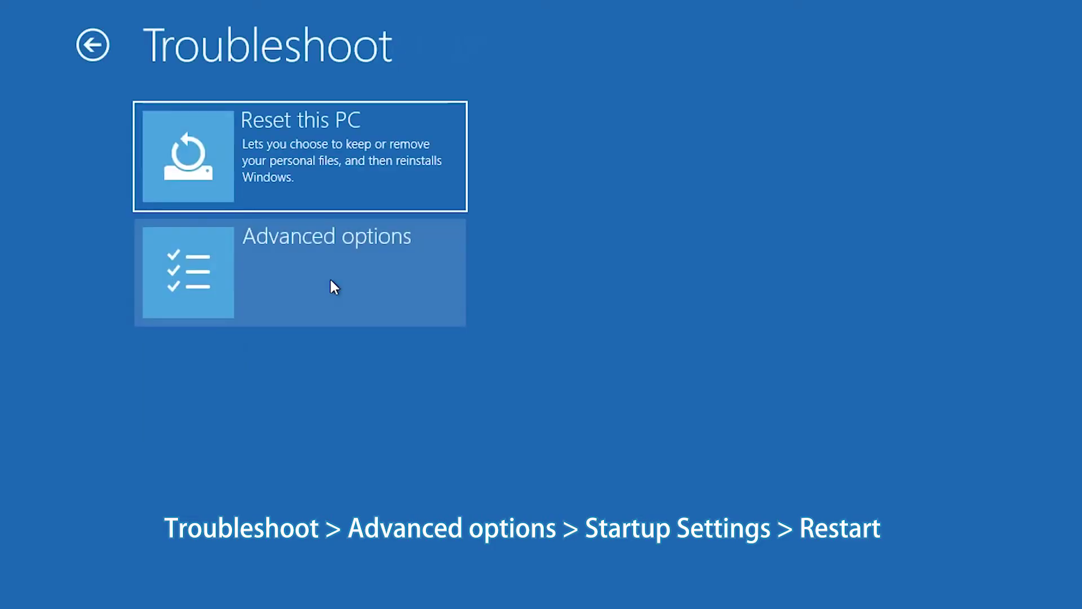
pyautogui.click(330, 280)
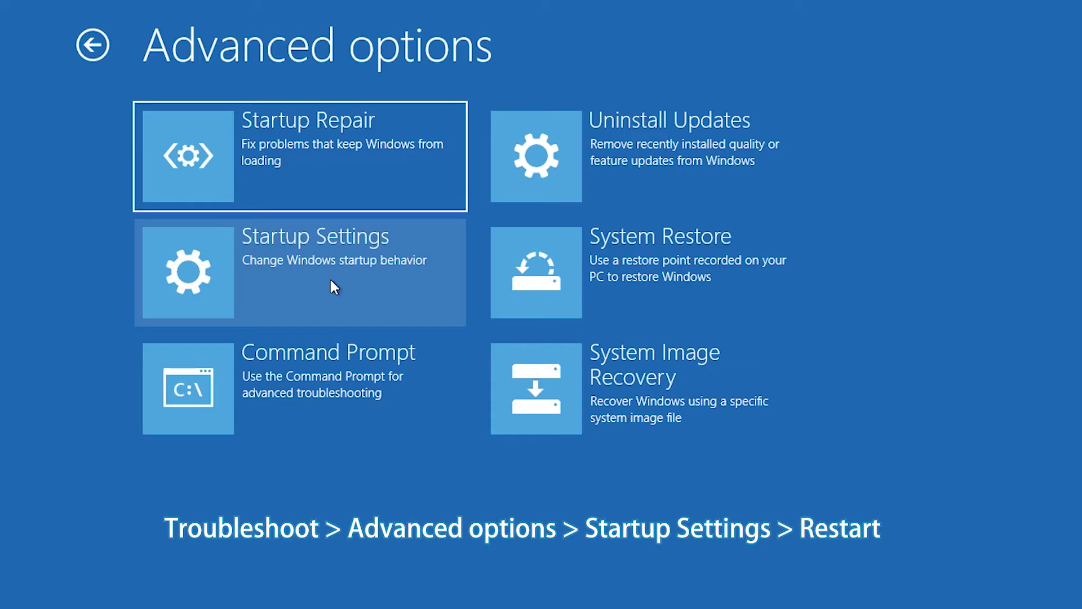
pyautogui.click(331, 280)
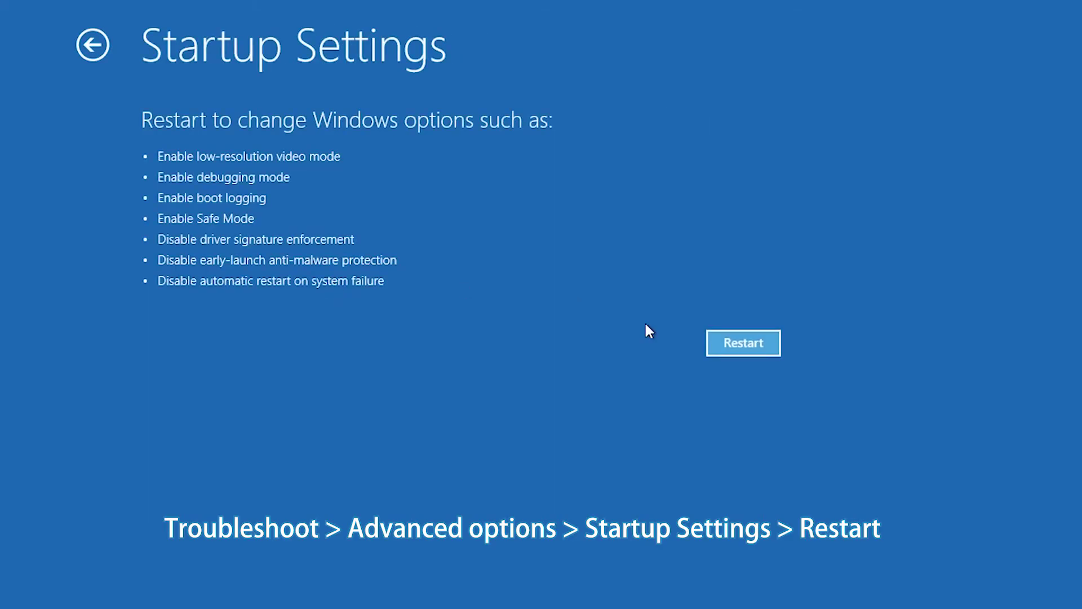
pyautogui.click(734, 345)
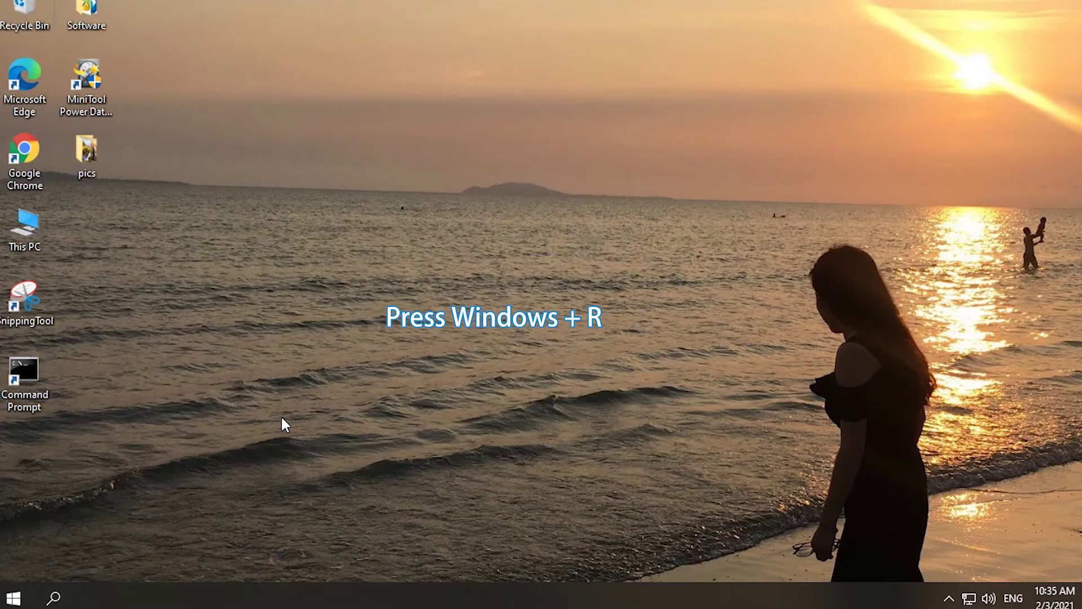
# Step: Run msconfig, enable Minimal Safe boot on the Boot tab, apply it, and restart now
pyautogui.press('super+r')
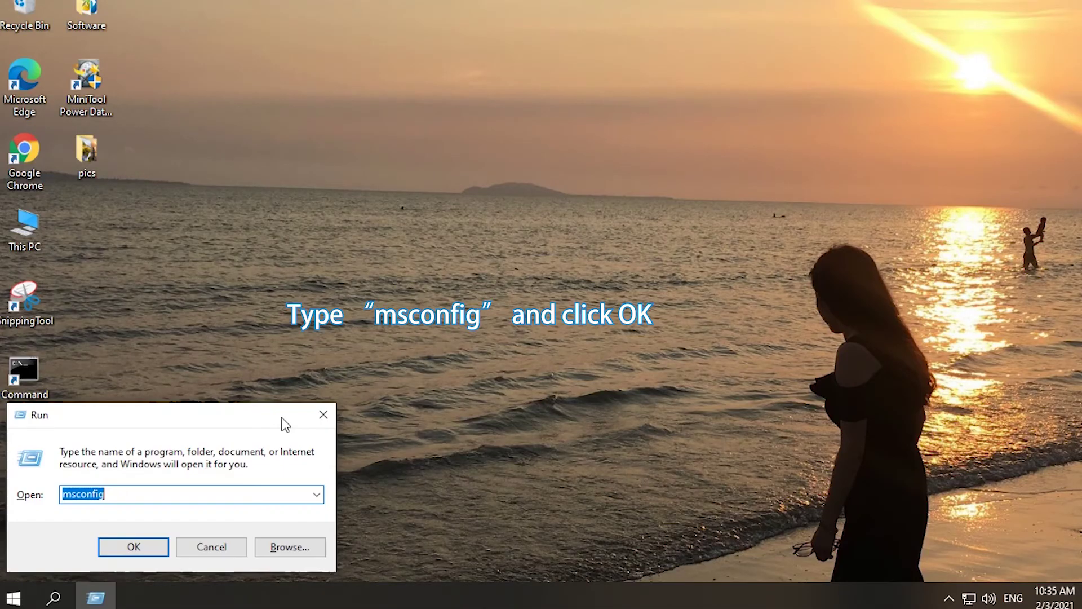
pyautogui.click(135, 491)
pyautogui.click(126, 542)
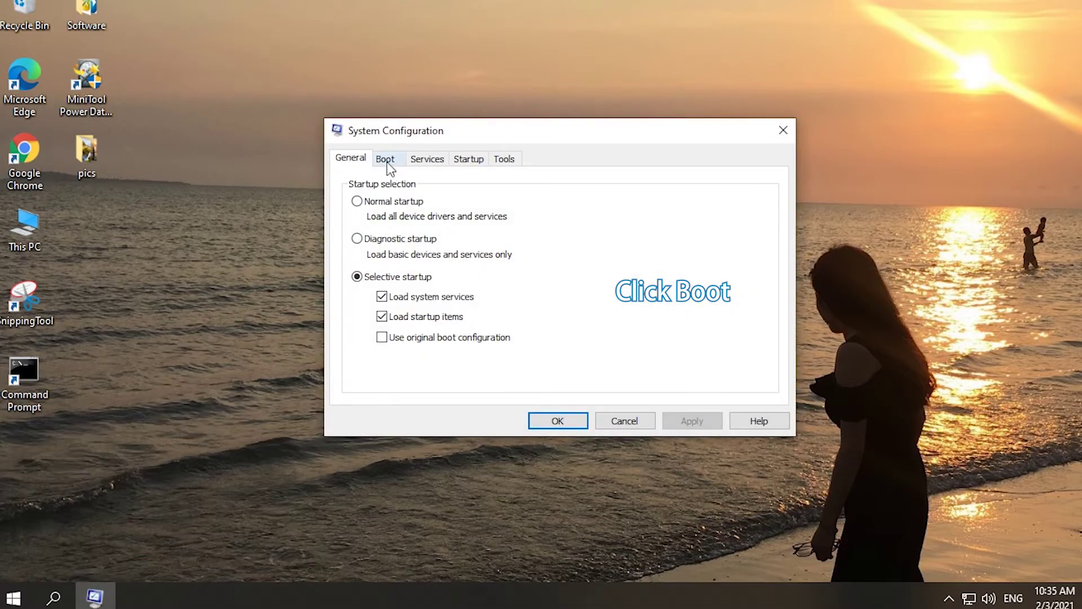
pyautogui.click(387, 161)
pyautogui.click(360, 318)
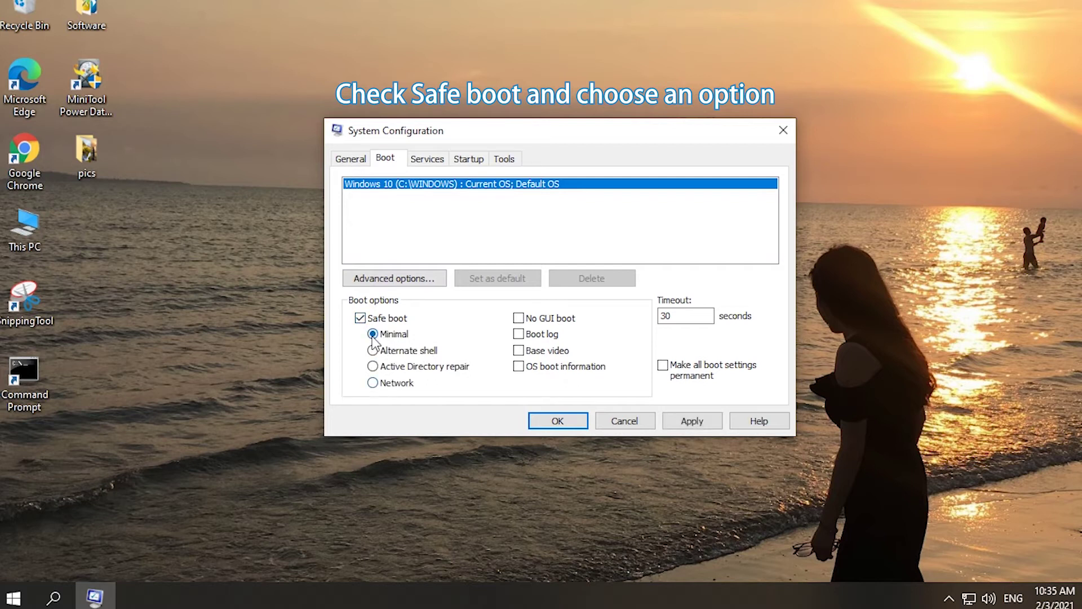
pyautogui.click(550, 421)
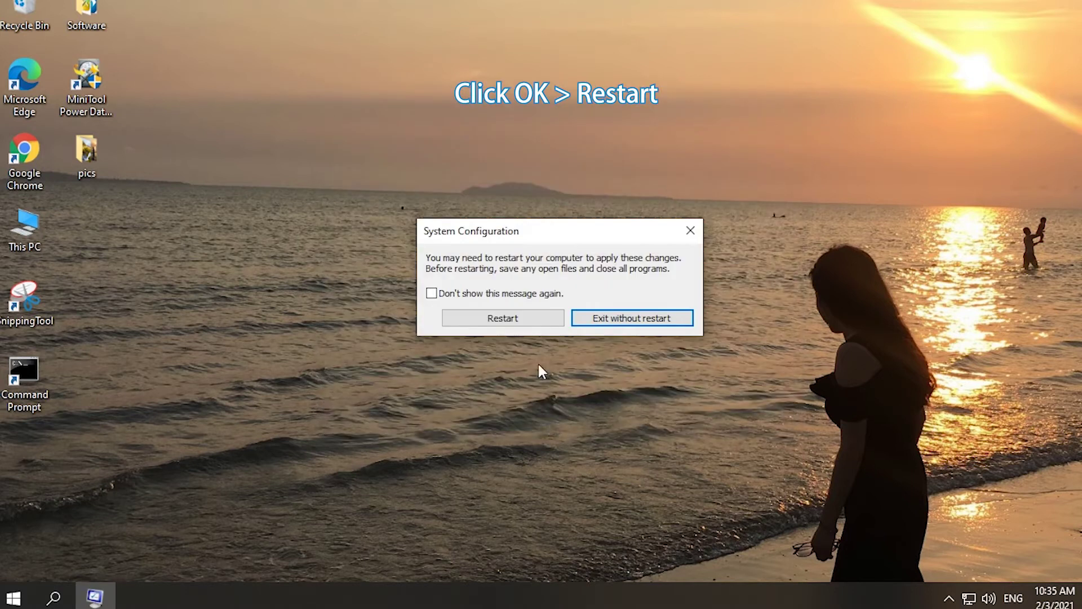
pyautogui.click(511, 320)
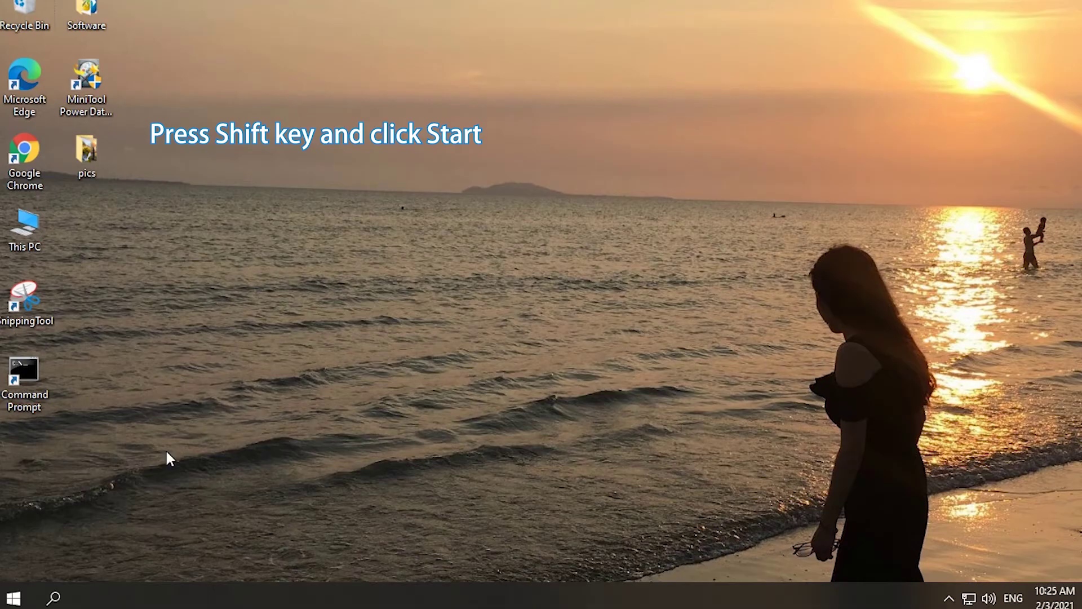
# Step: Shift-restart from the Start menu's Power options into the recovery environment
pyautogui.keyDown('shift'); pyautogui.click(19, 595); pyautogui.keyUp('shift')
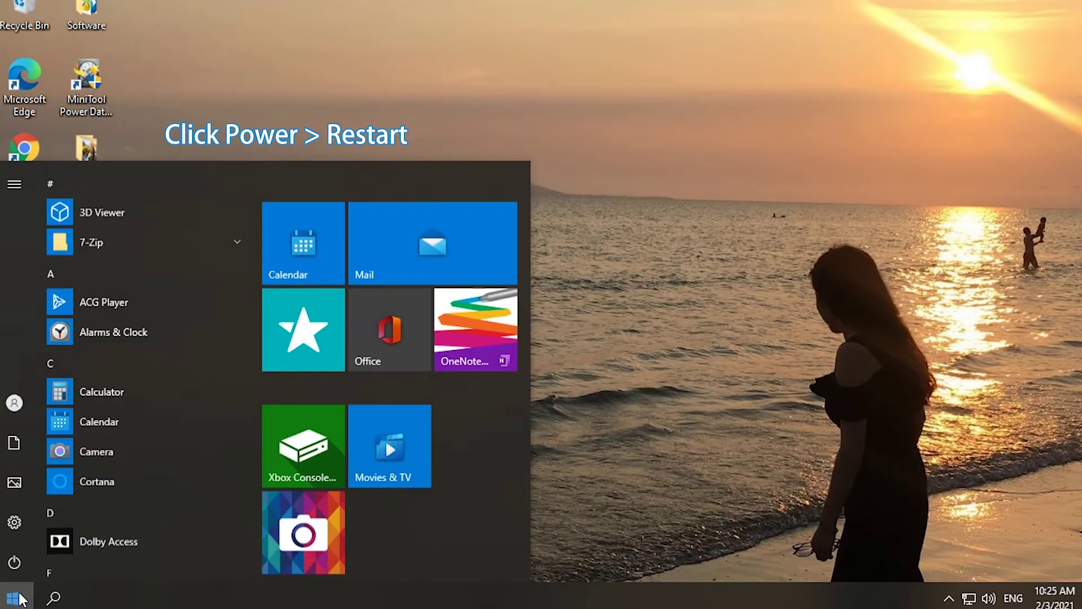
pyautogui.click(16, 567)
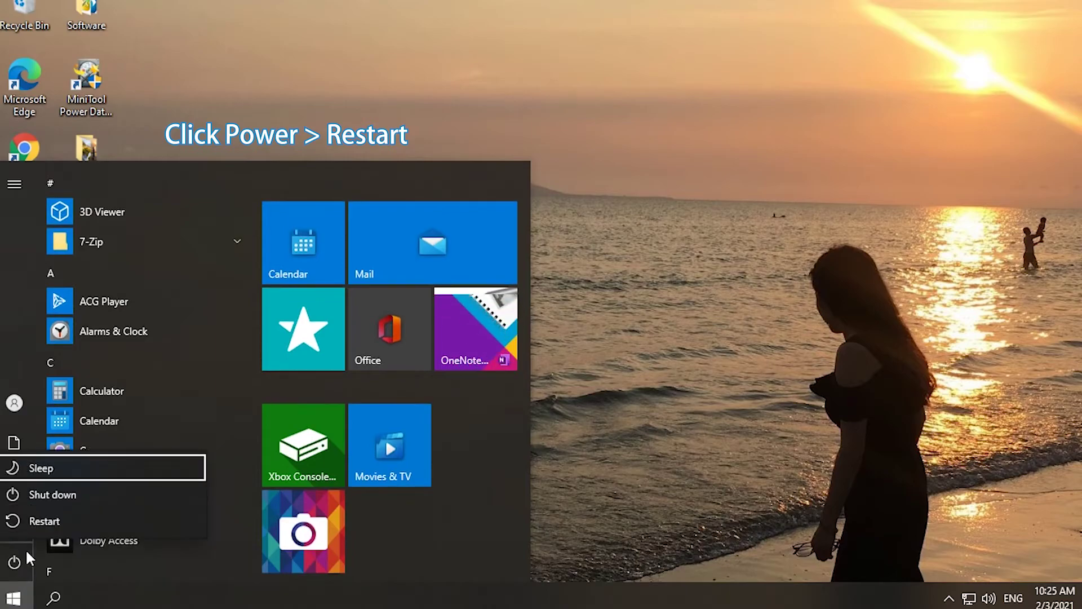
pyautogui.click(43, 519)
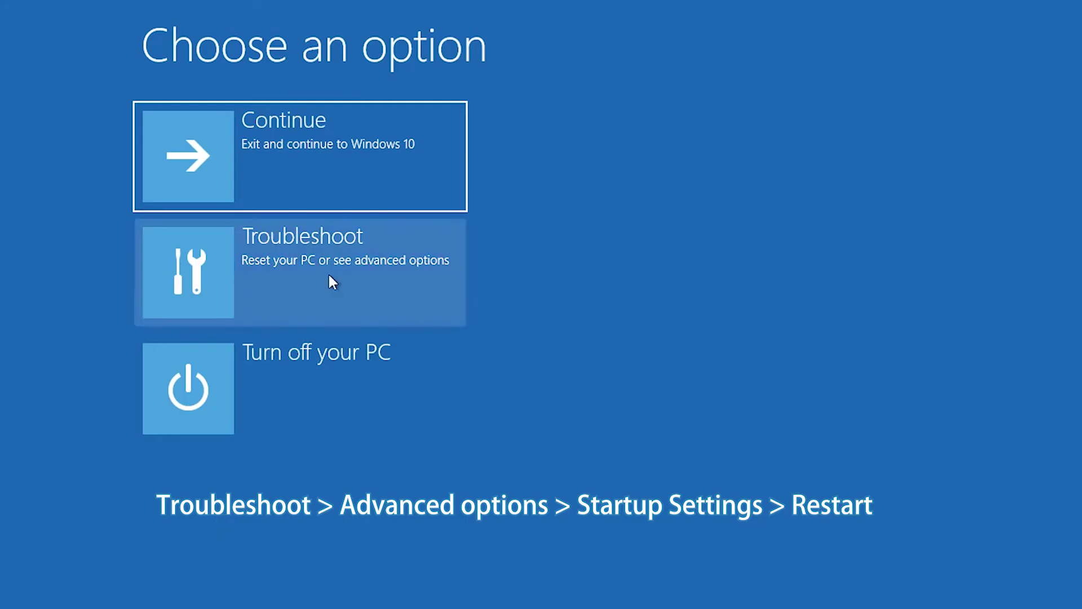
# Step: Go to Troubleshoot > Advanced options > Startup Settings and restart for the startup options
pyautogui.click(329, 276)
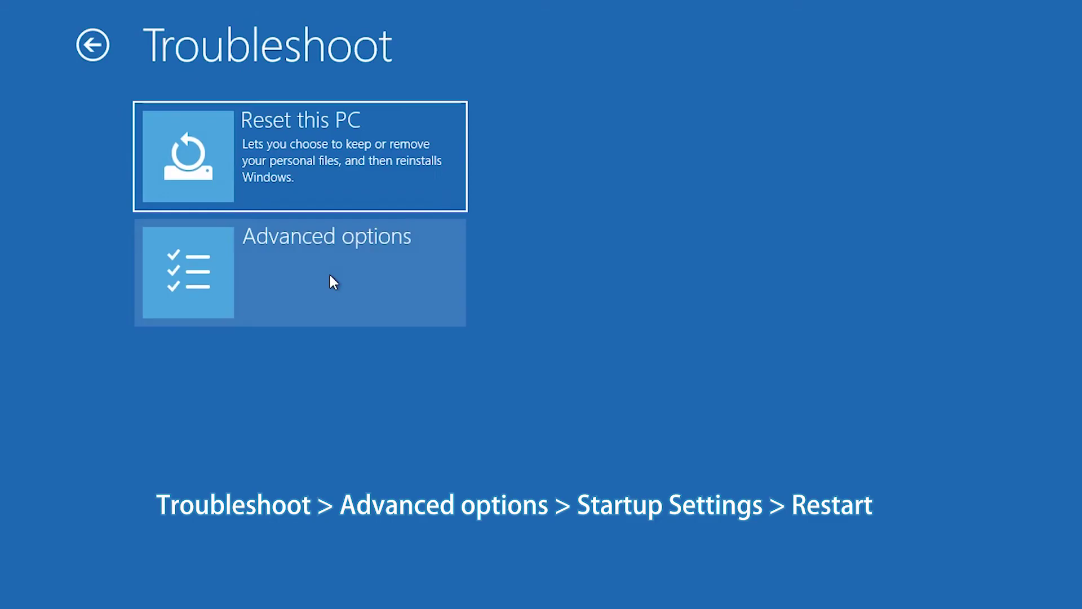
pyautogui.click(346, 291)
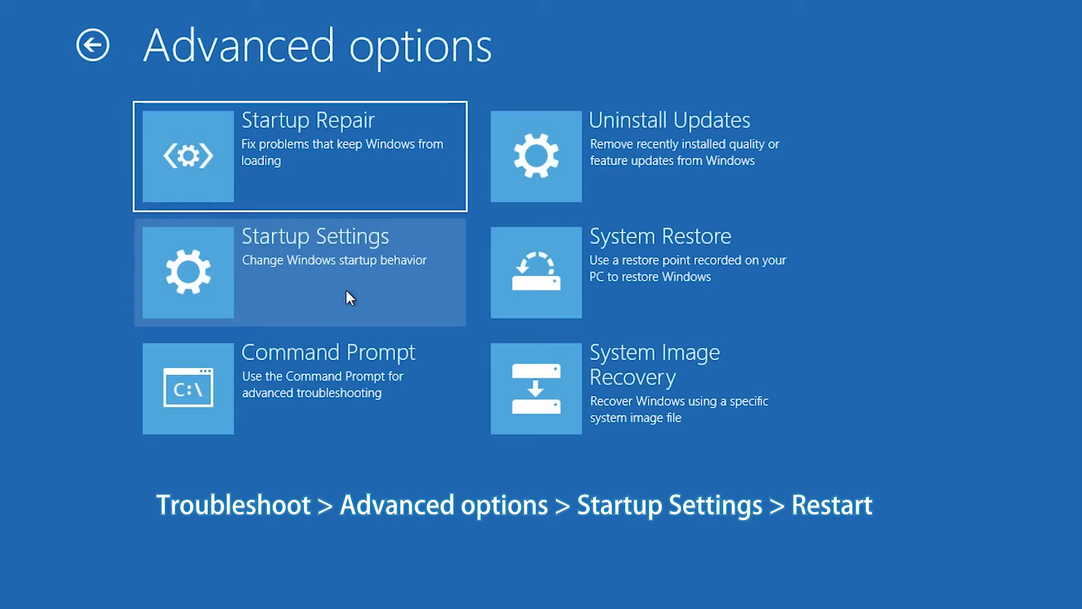
pyautogui.click(346, 291)
pyautogui.click(771, 354)
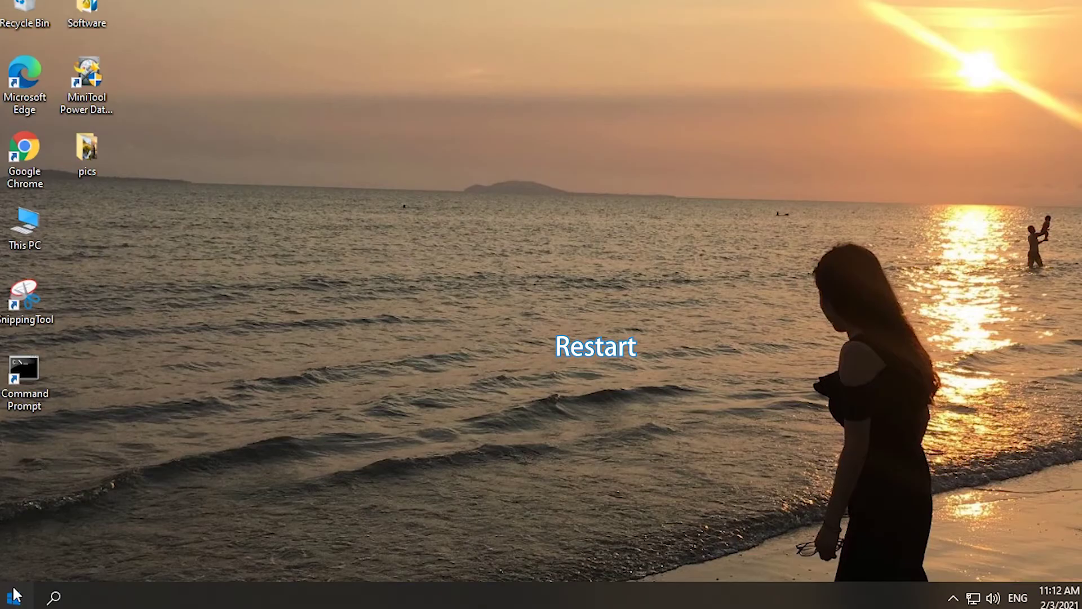
# Step: Shift-restart from the sign-in screen's power menu into recovery, confirming Restart anyway
pyautogui.click(14, 596)
pyautogui.click(14, 565)
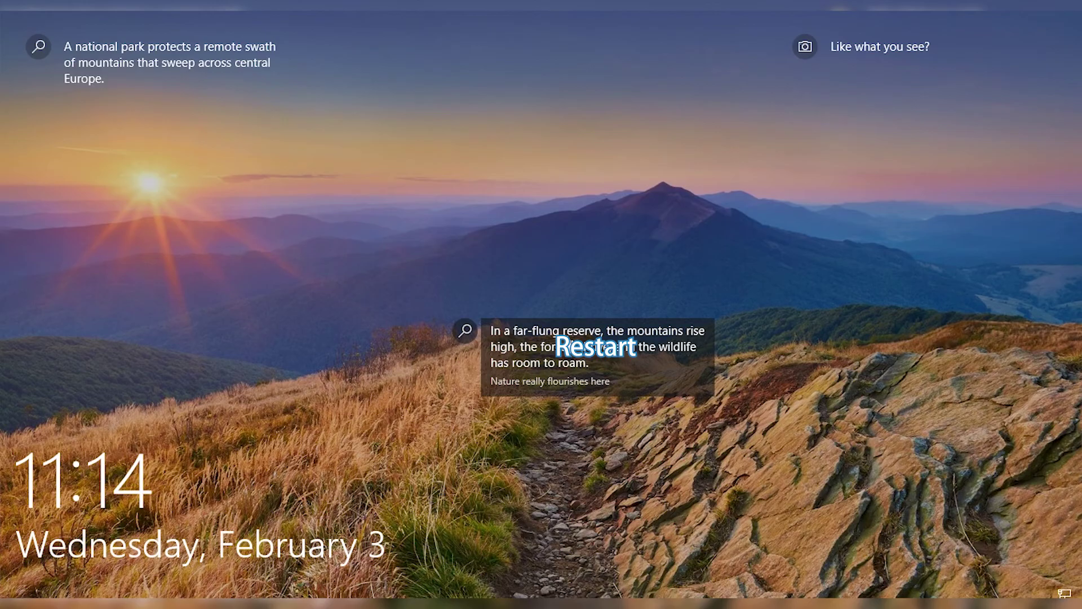
pyautogui.click(558, 405)
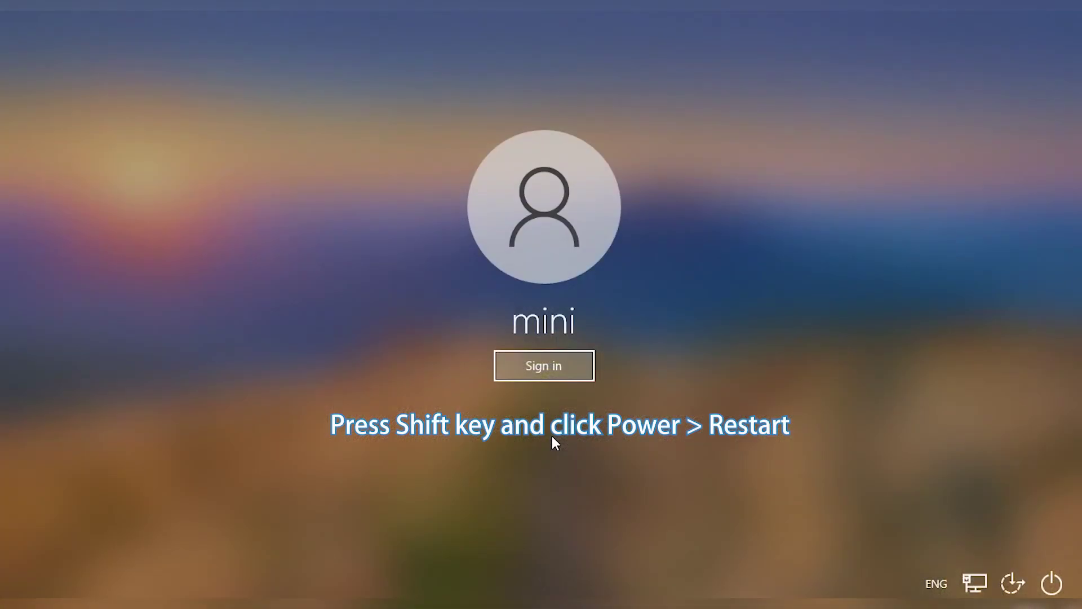
pyautogui.click(1052, 583)
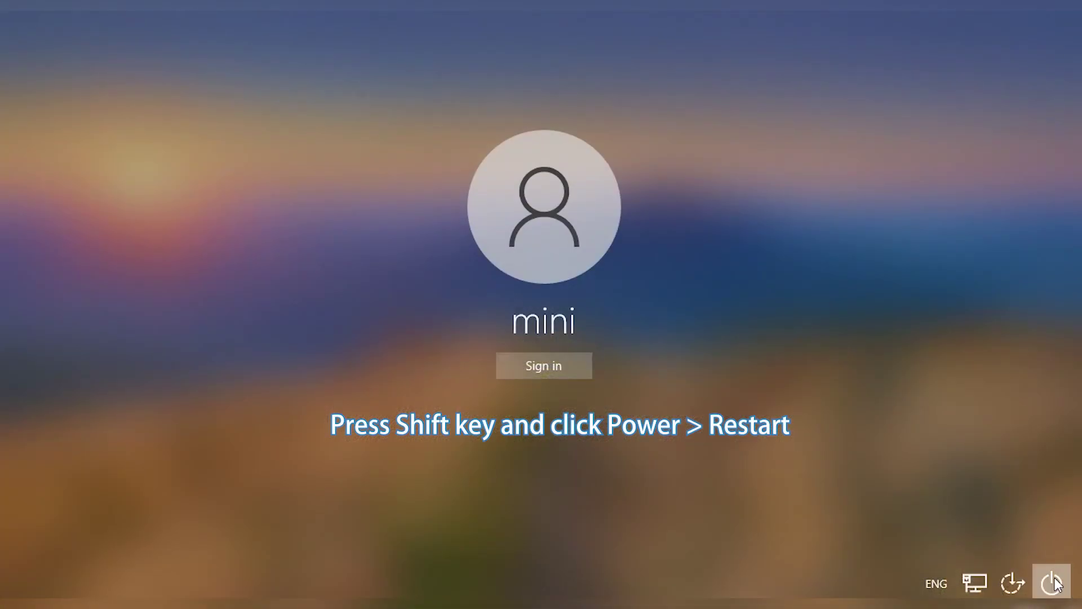
pyautogui.keyDown('shift'); pyautogui.click(1052, 546); pyautogui.keyUp('shift')
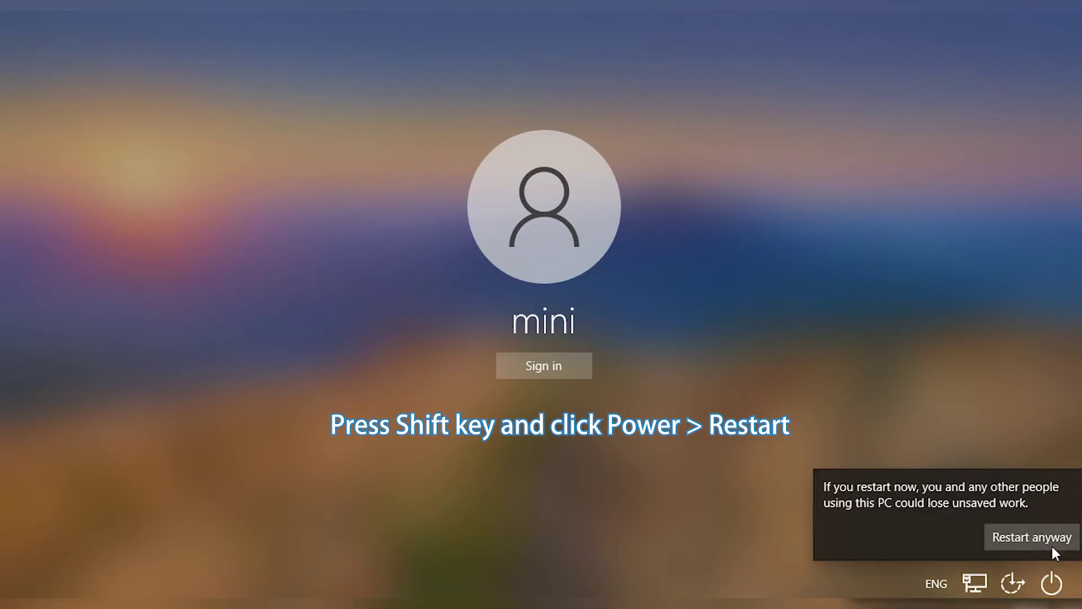
pyautogui.click(1032, 537)
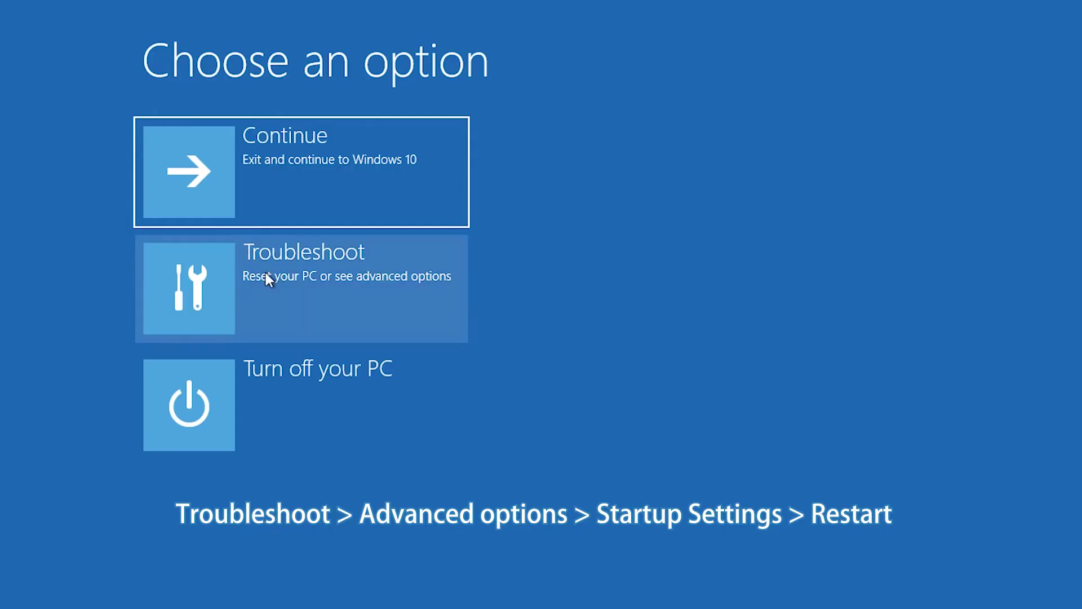
# Step: Navigate to Troubleshoot > Advanced options > Startup Settings
pyautogui.click(265, 272)
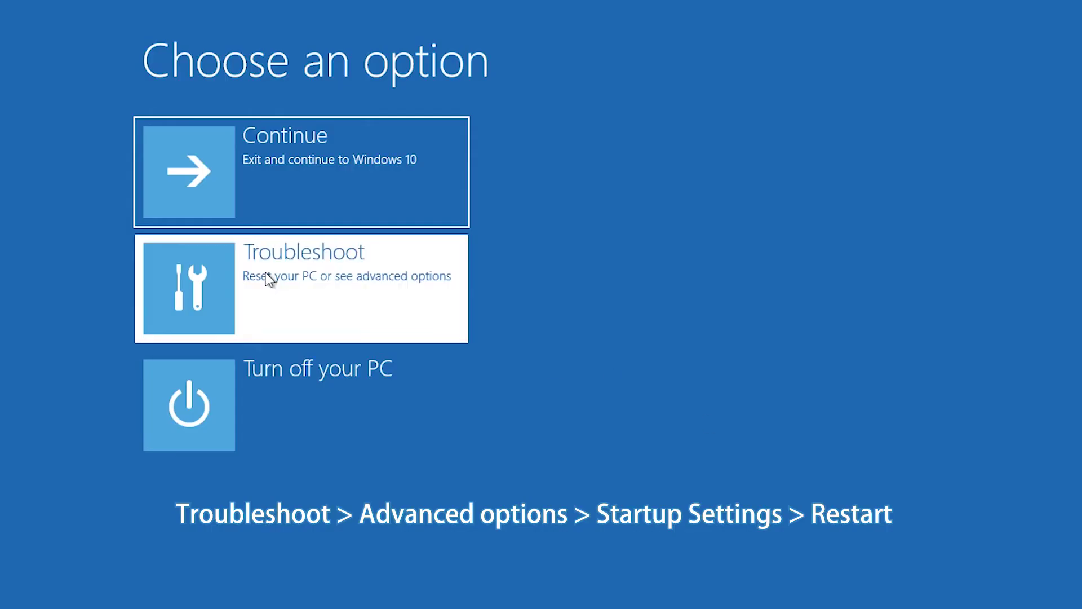
pyautogui.click(271, 274)
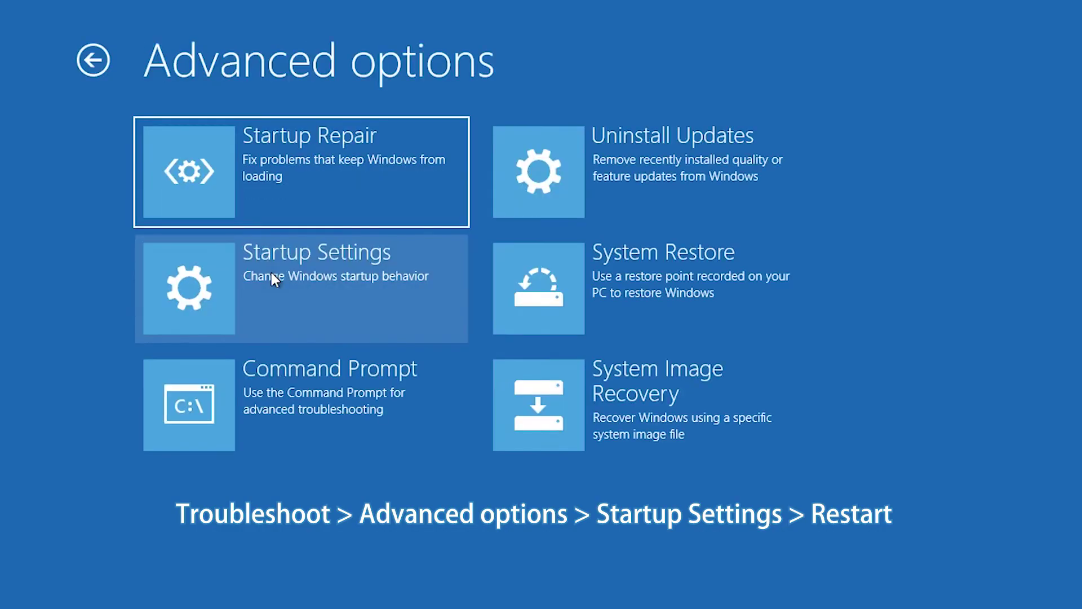
pyautogui.click(272, 275)
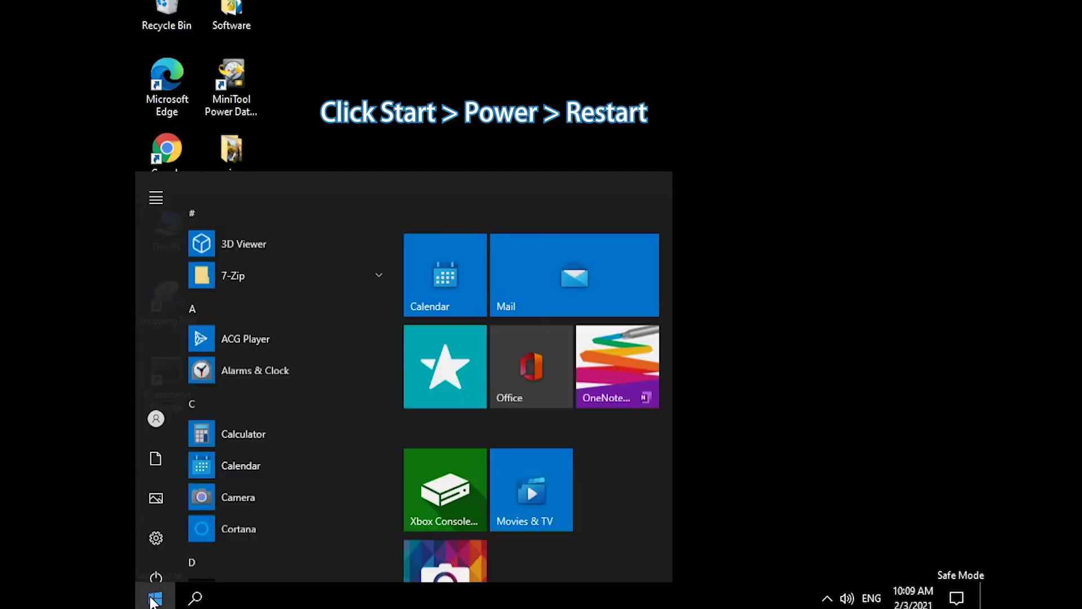
# Step: Bring up the Start menu's shut down and restart choices to leave Safe Mode
pyautogui.click(157, 560)
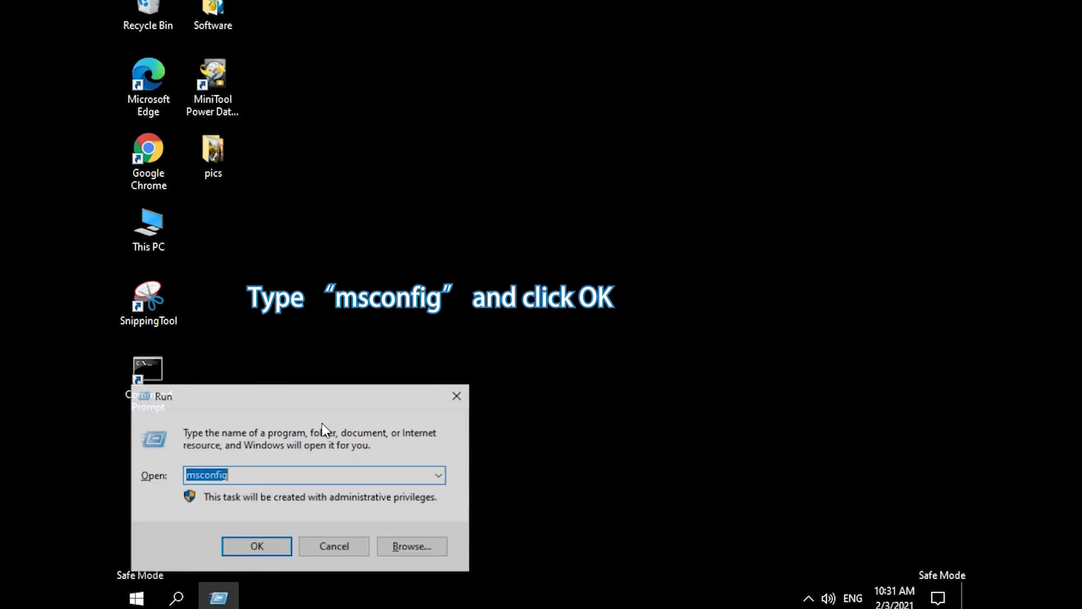
# Step: In msconfig's Boot tab, uncheck Safe boot, apply with OK, and restart now
pyautogui.click(242, 553)
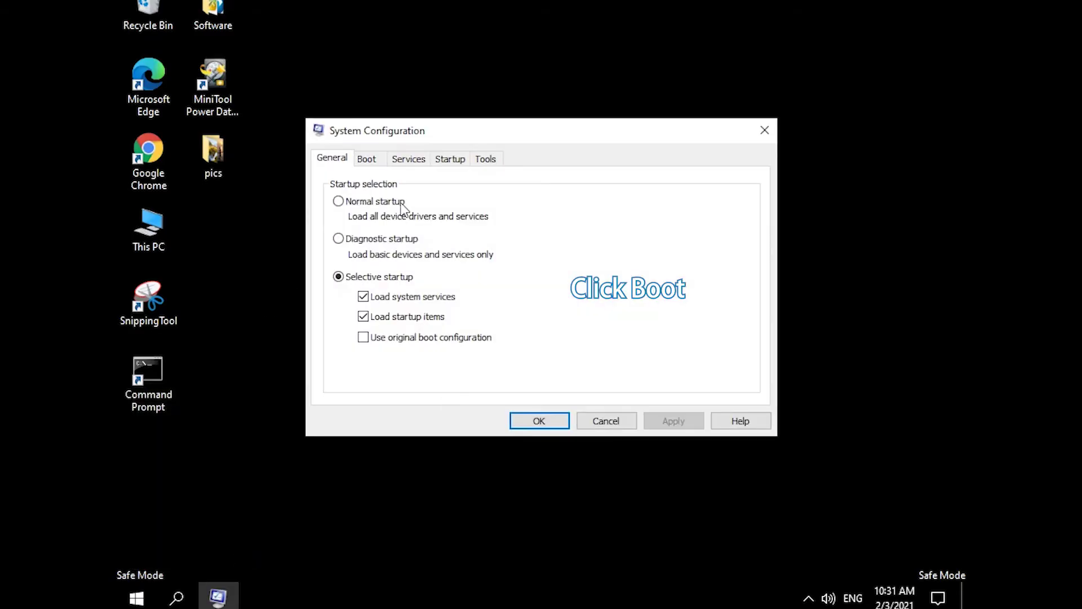
pyautogui.click(367, 159)
pyautogui.click(342, 318)
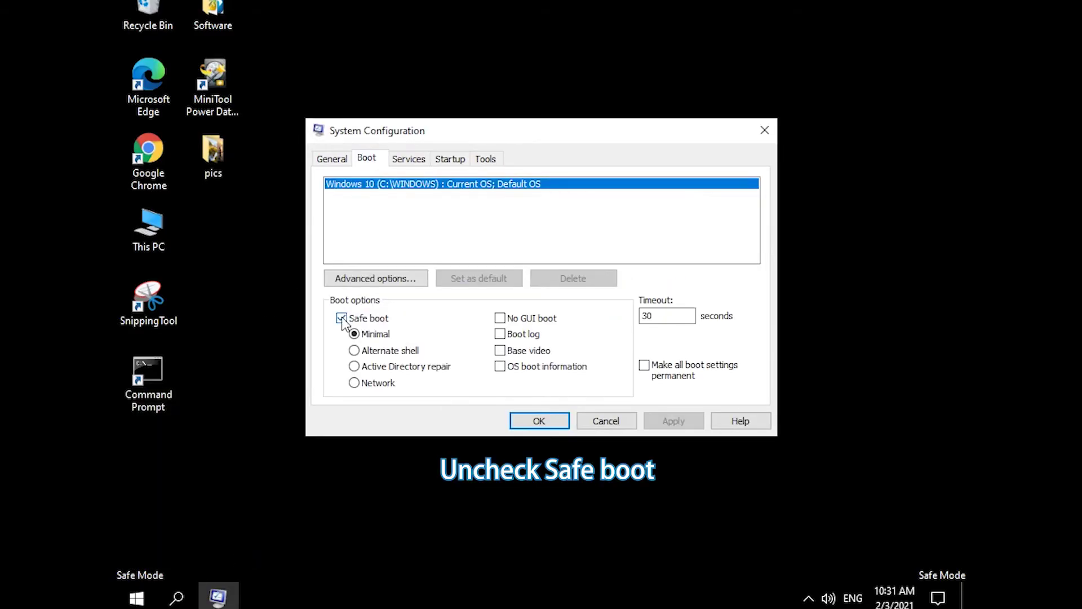
pyautogui.click(546, 420)
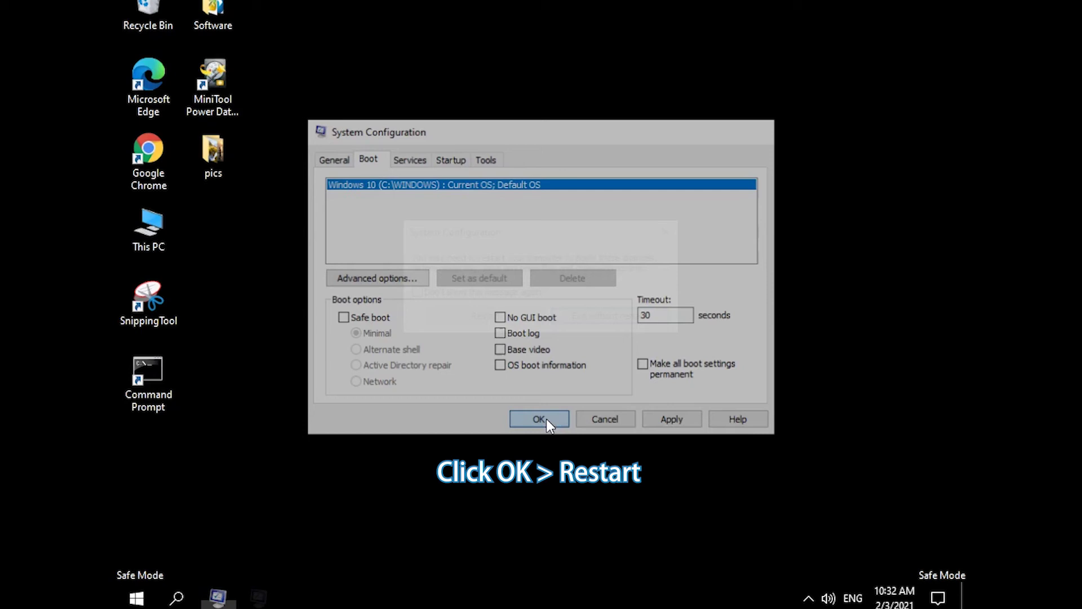
pyautogui.click(490, 320)
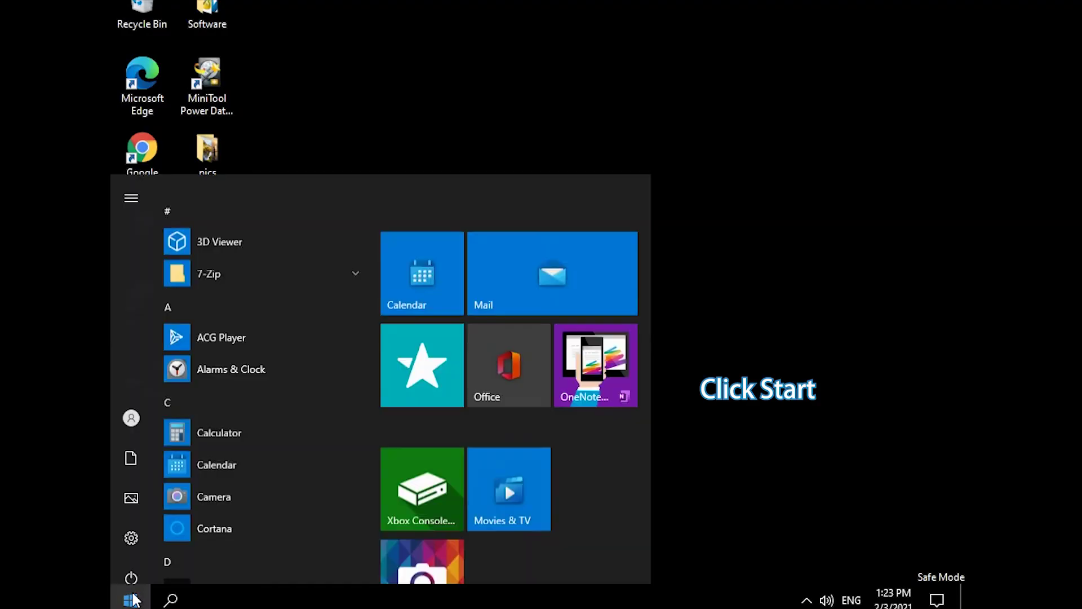
# Step: Search for cmd and run Command Prompt as administrator
pyautogui.write('cmd')
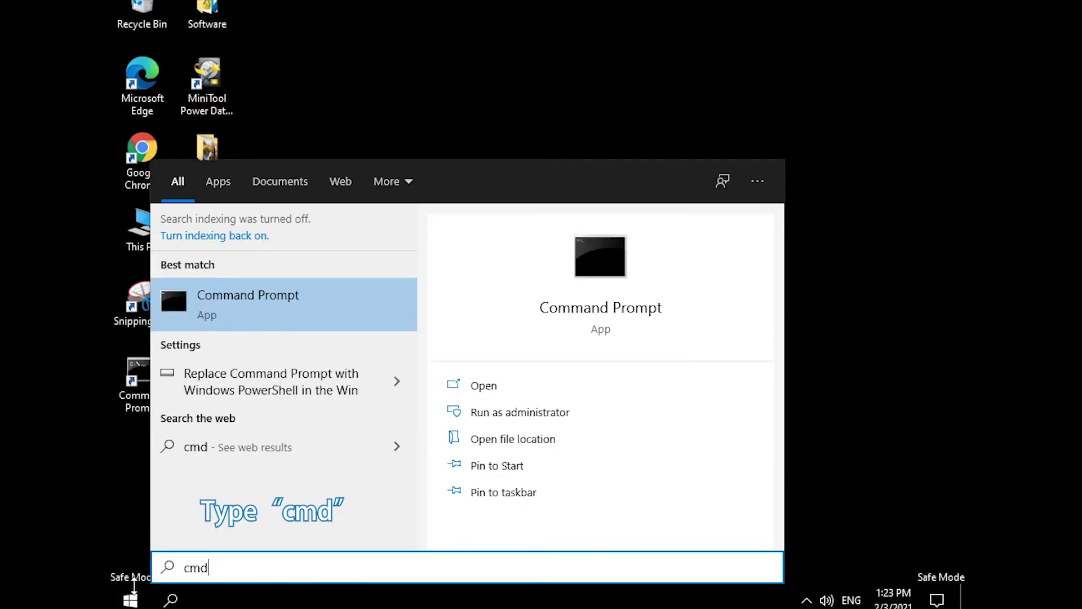
pyautogui.rightClick(303, 291)
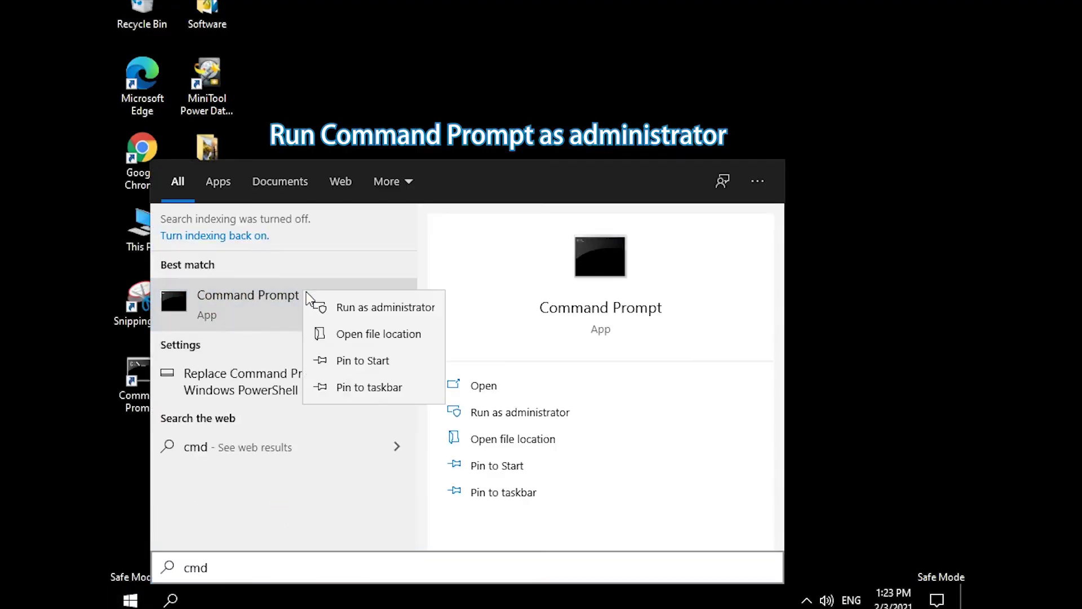
pyautogui.click(350, 307)
# Step: Run bcdedit /deletevalue {current} safeboot, then restart with shutdown /r
pyautogui.write('b')
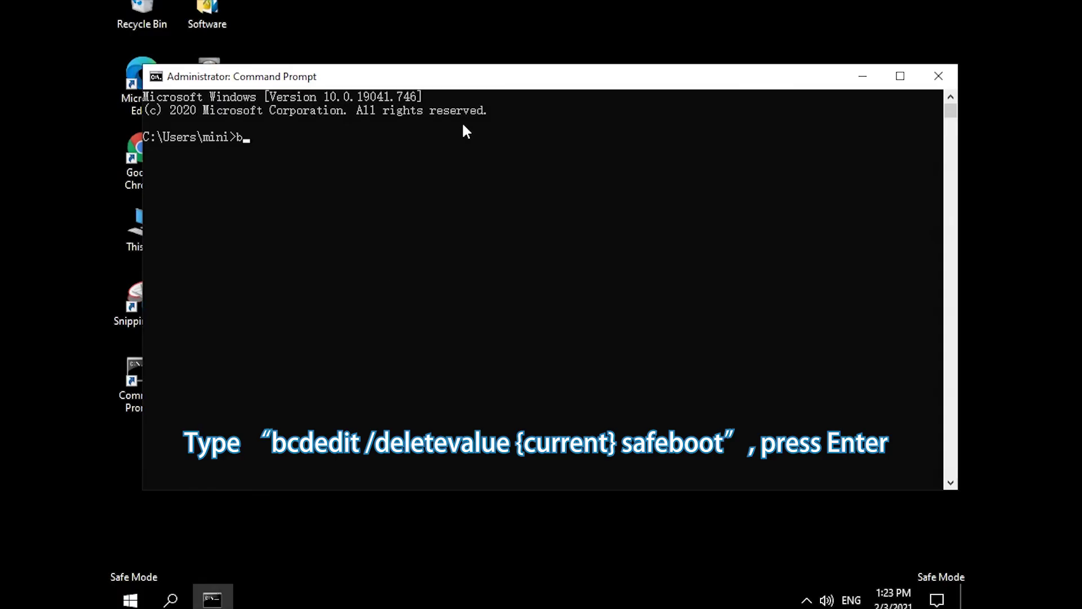
pyautogui.write('cdedit /deletevalue')
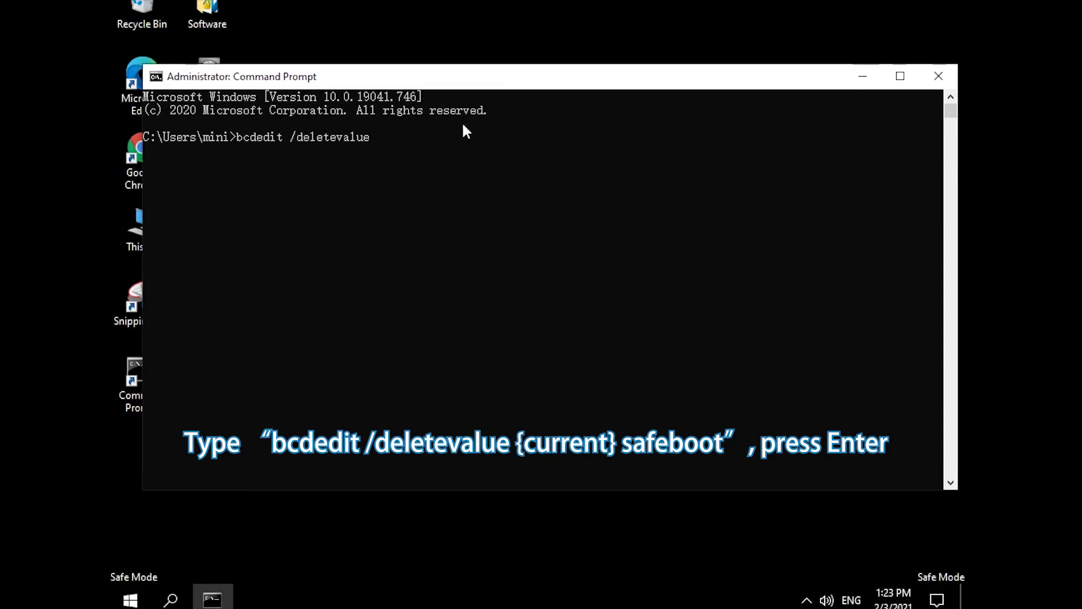
pyautogui.write(' {current} safeboot')
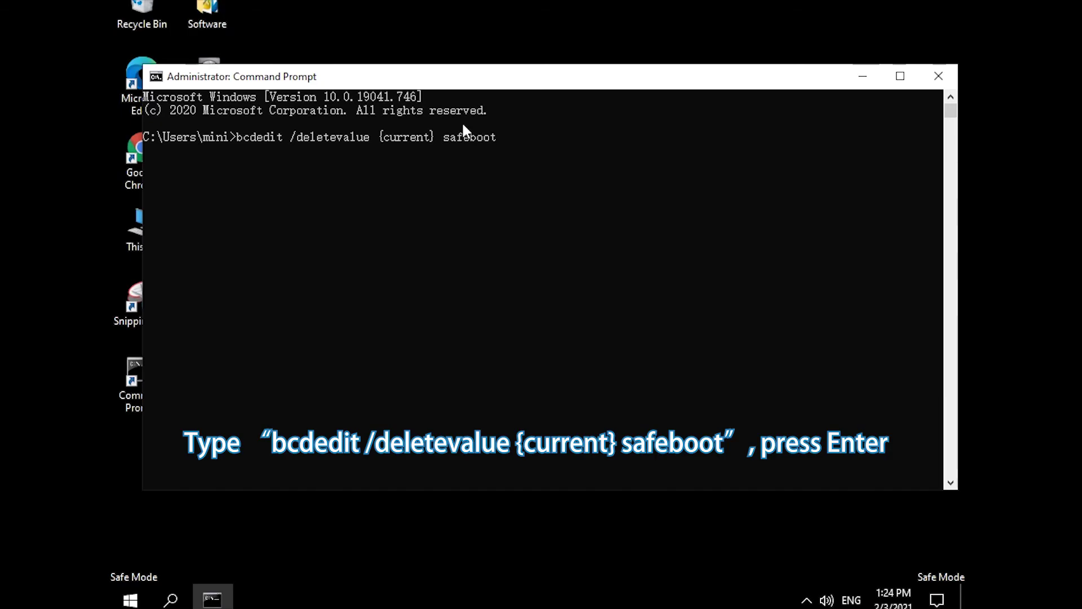
pyautogui.press('Return')
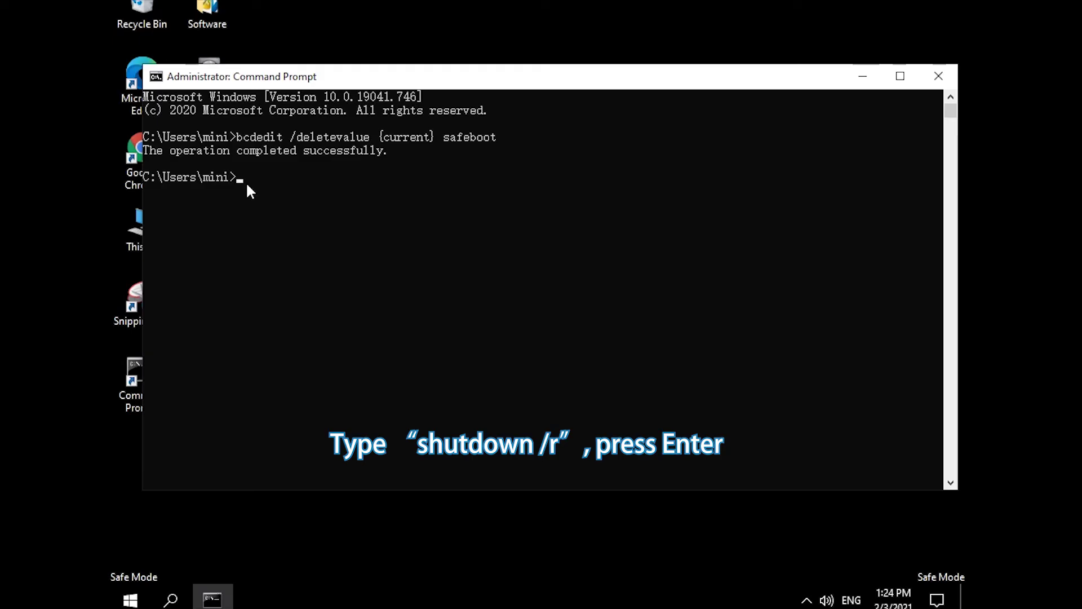
pyautogui.write('shutdown /r')
pyautogui.press('Return')
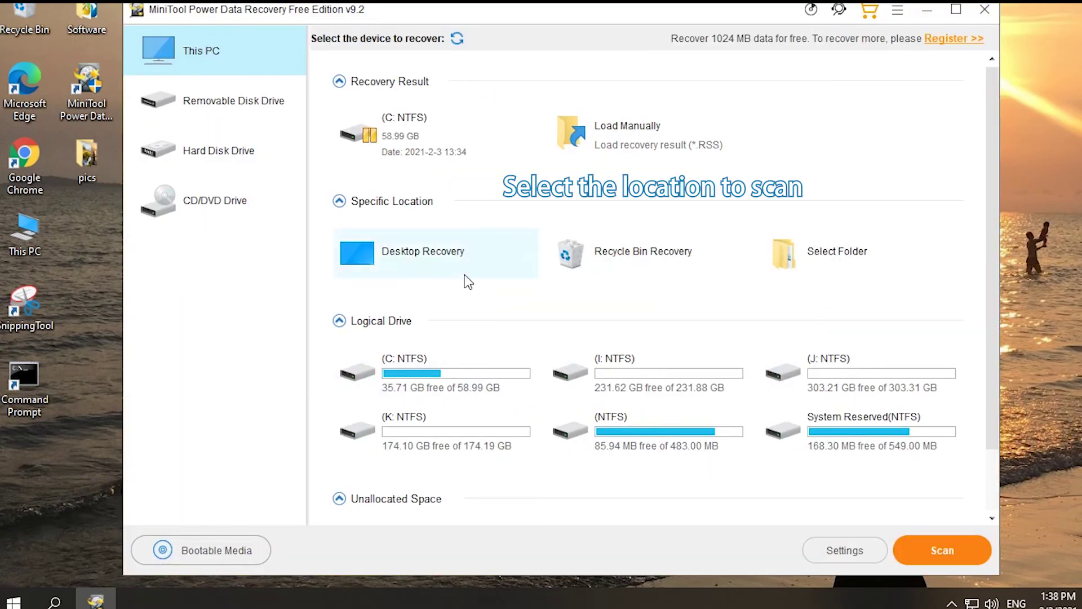
# Step: Select Desktop under Specific Location, close the promo message, and start the scan
pyautogui.click(466, 274)
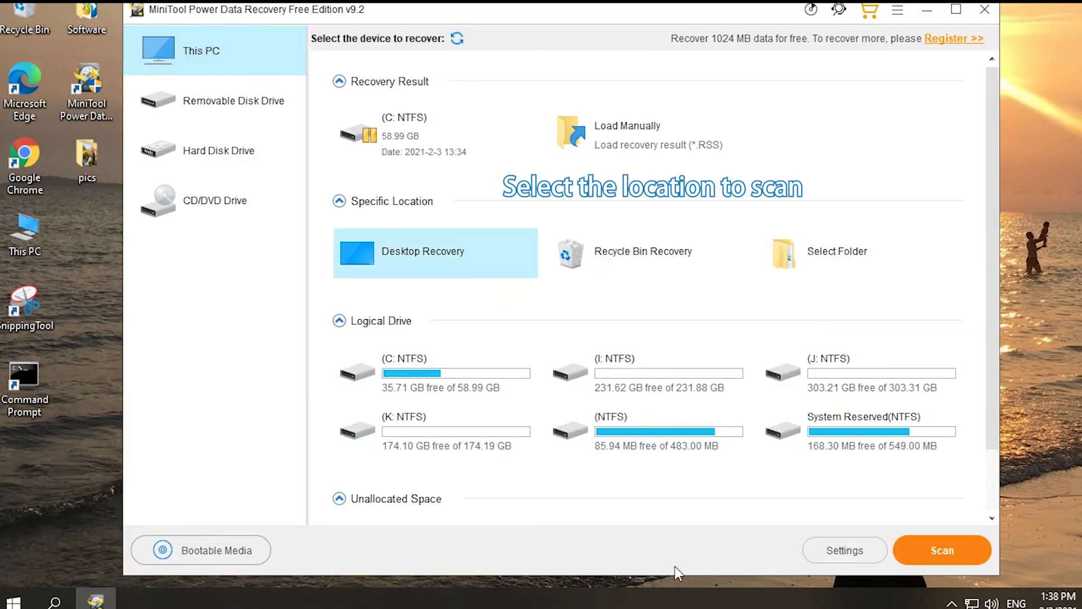
pyautogui.click(1069, 378)
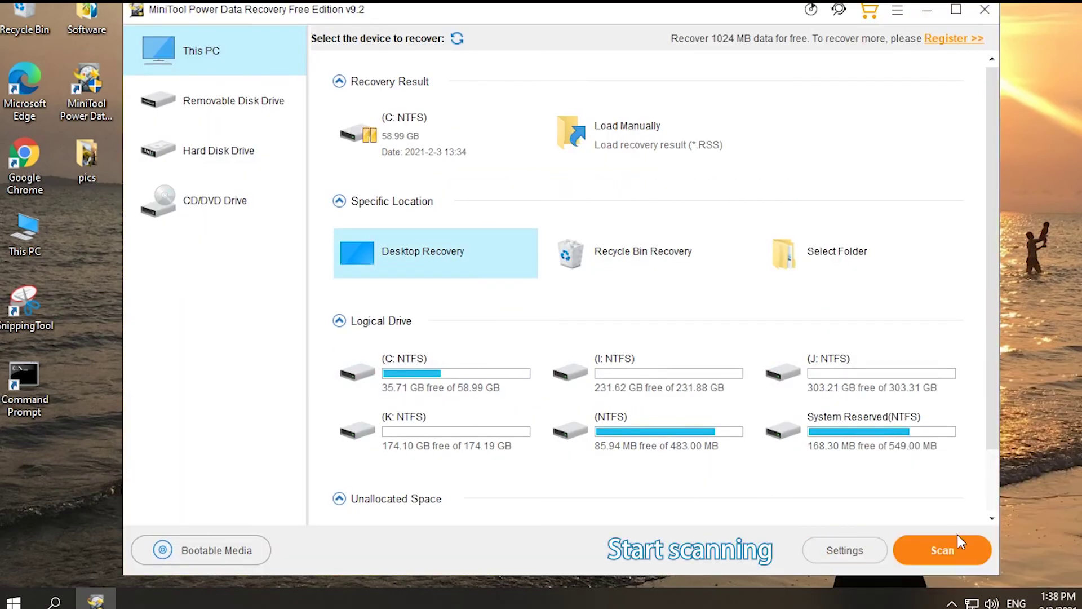
pyautogui.click(954, 550)
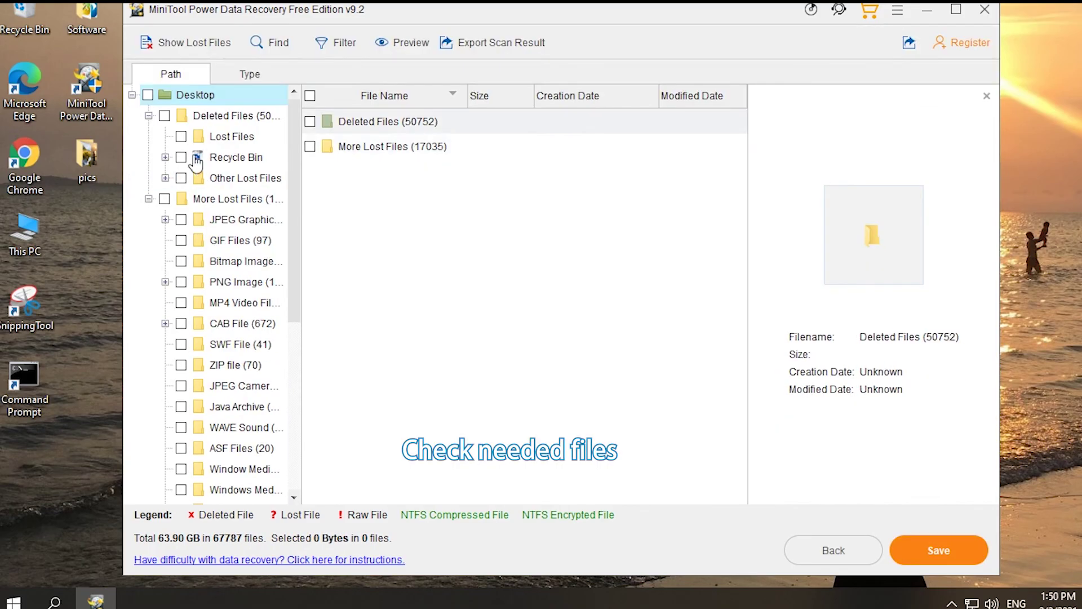
# Step: Check photo.jpg in the Lost Files folder and save it to the Desktop
pyautogui.click(219, 137)
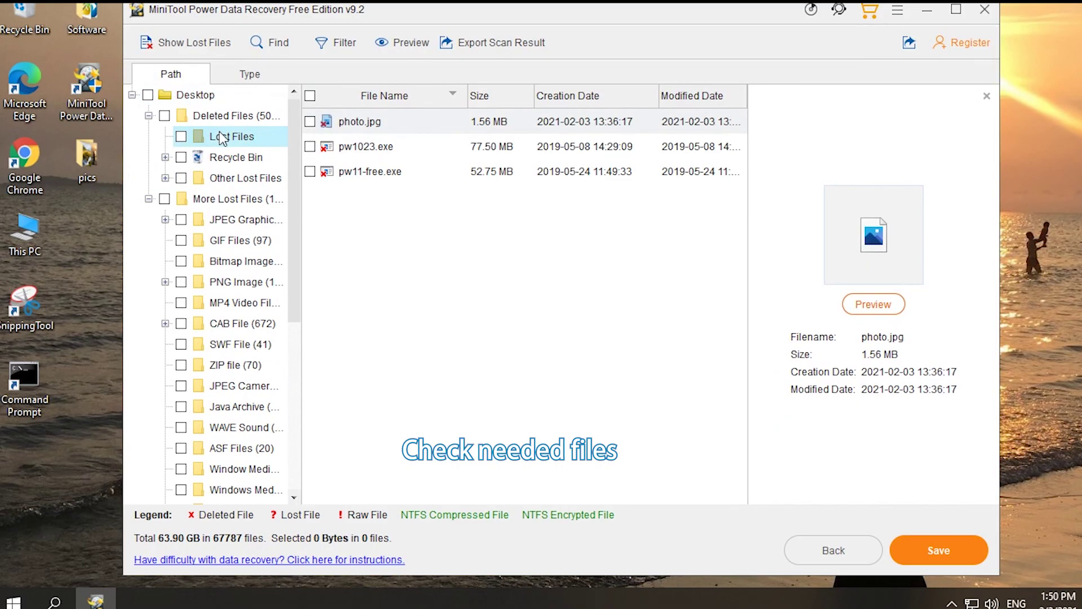
pyautogui.click(309, 122)
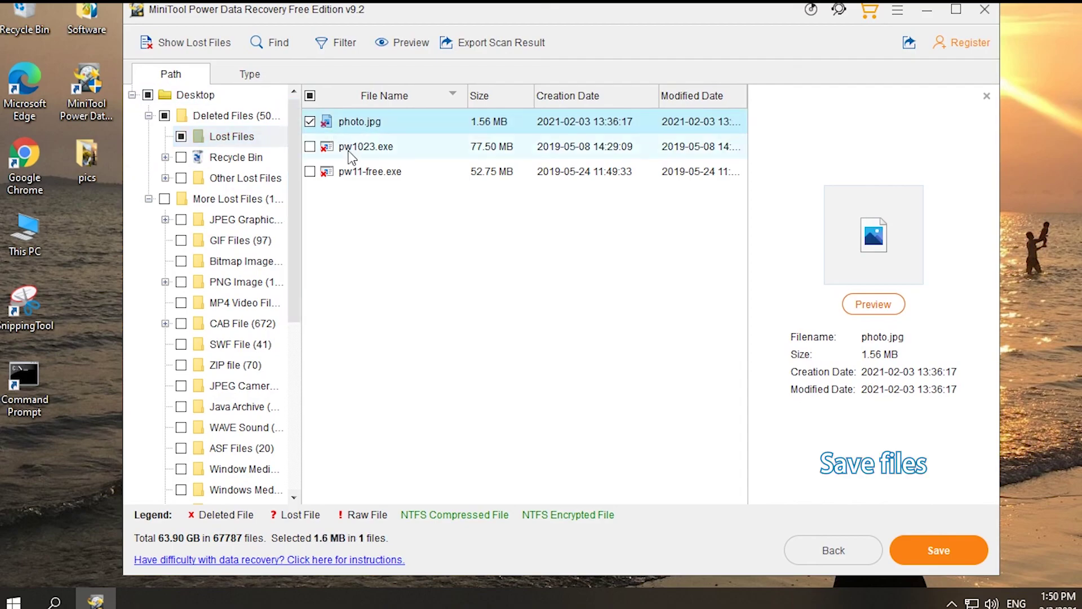
pyautogui.click(935, 558)
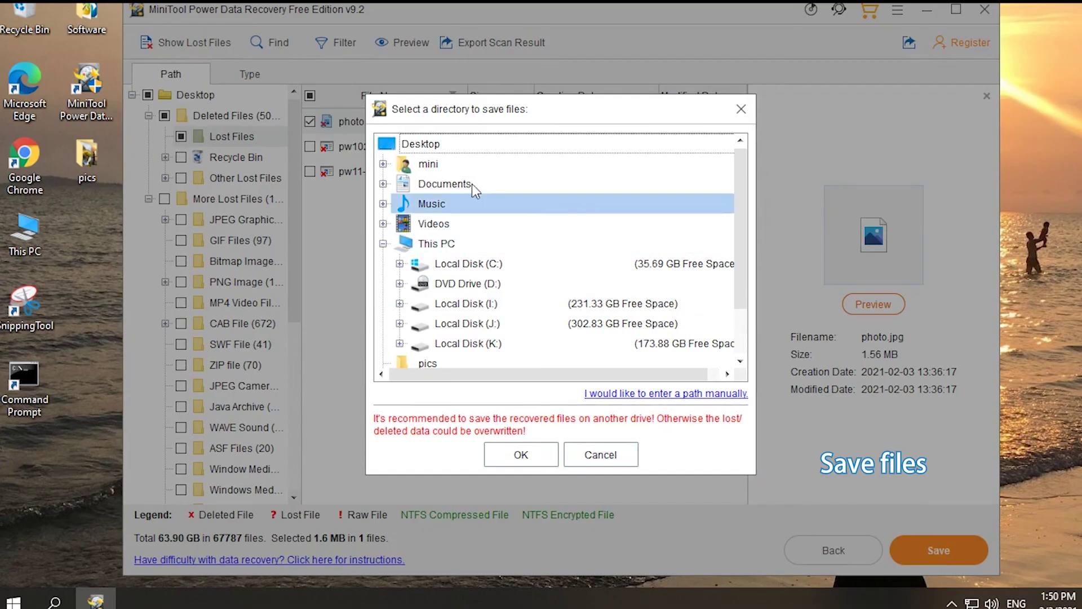
pyautogui.click(454, 148)
pyautogui.click(515, 456)
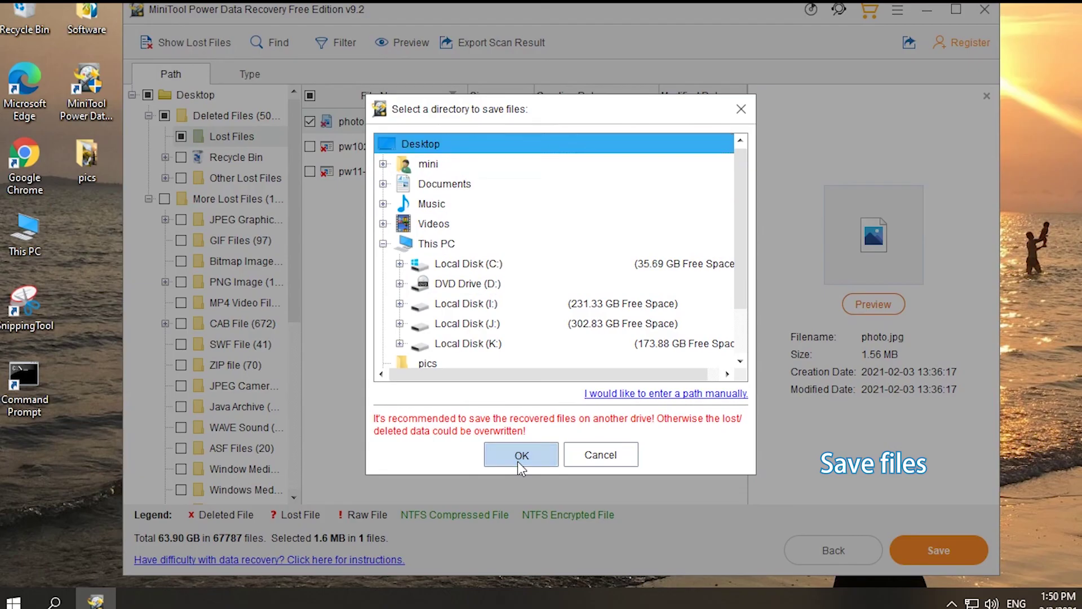